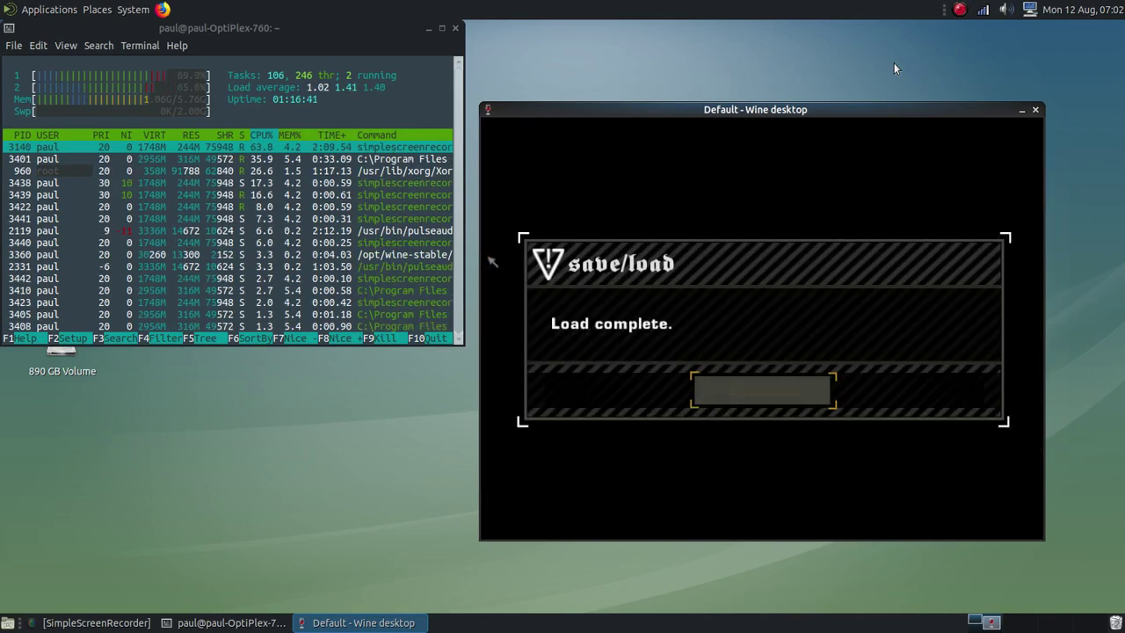
From Challenge Series, start the Tollbooth Time Trial with automatic transmission
key("Return")
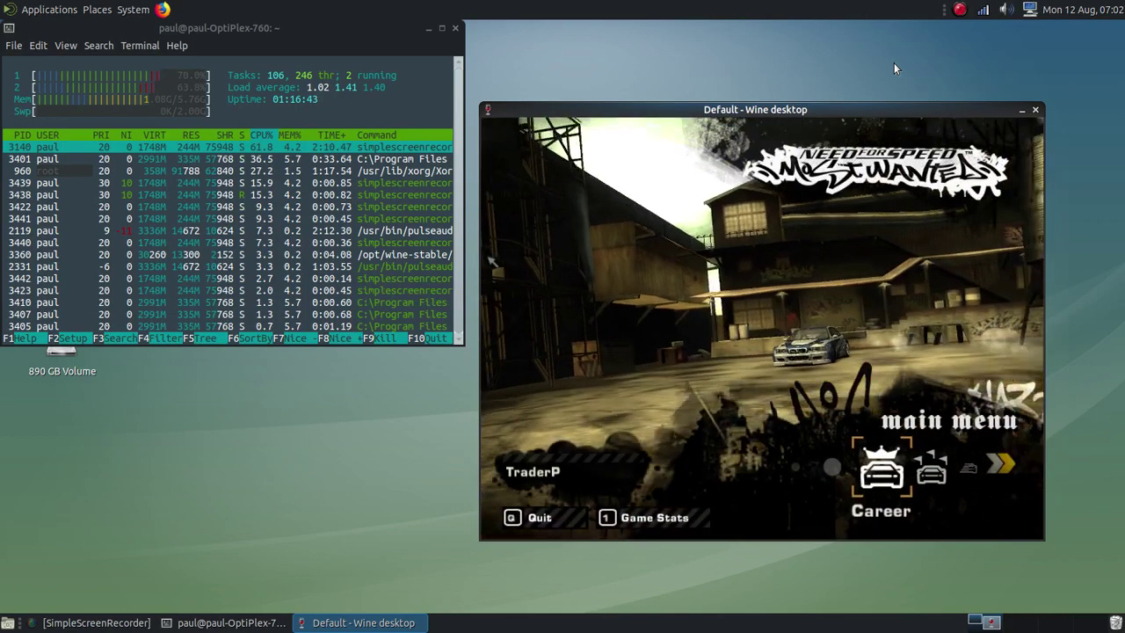
key("Right")
key("Return")
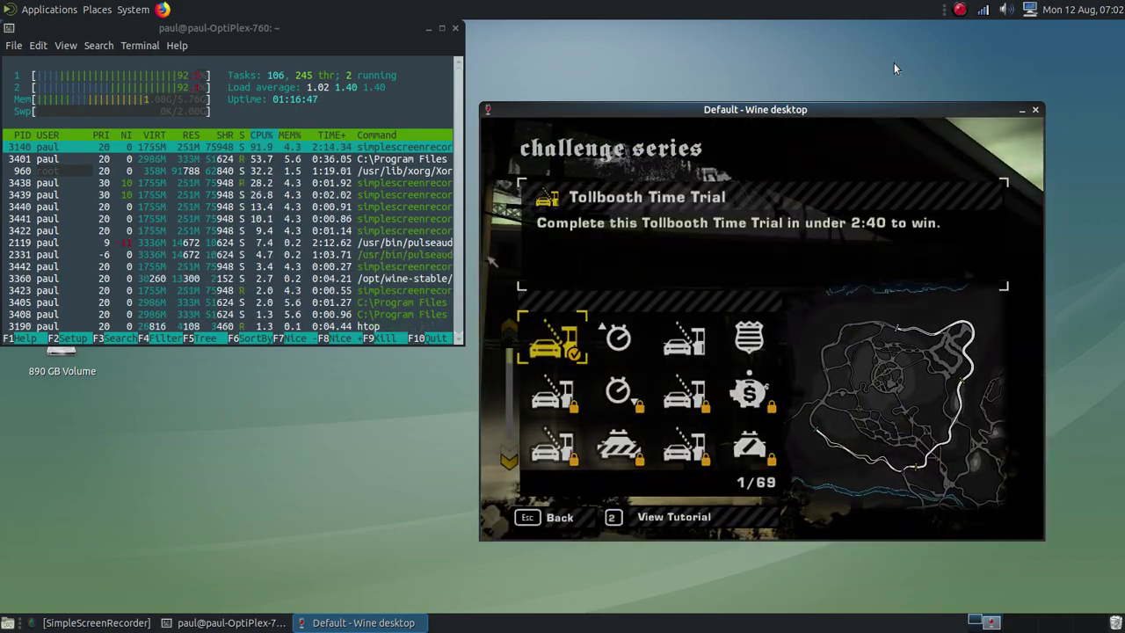
key("Return")
key("Left")
key("Return")
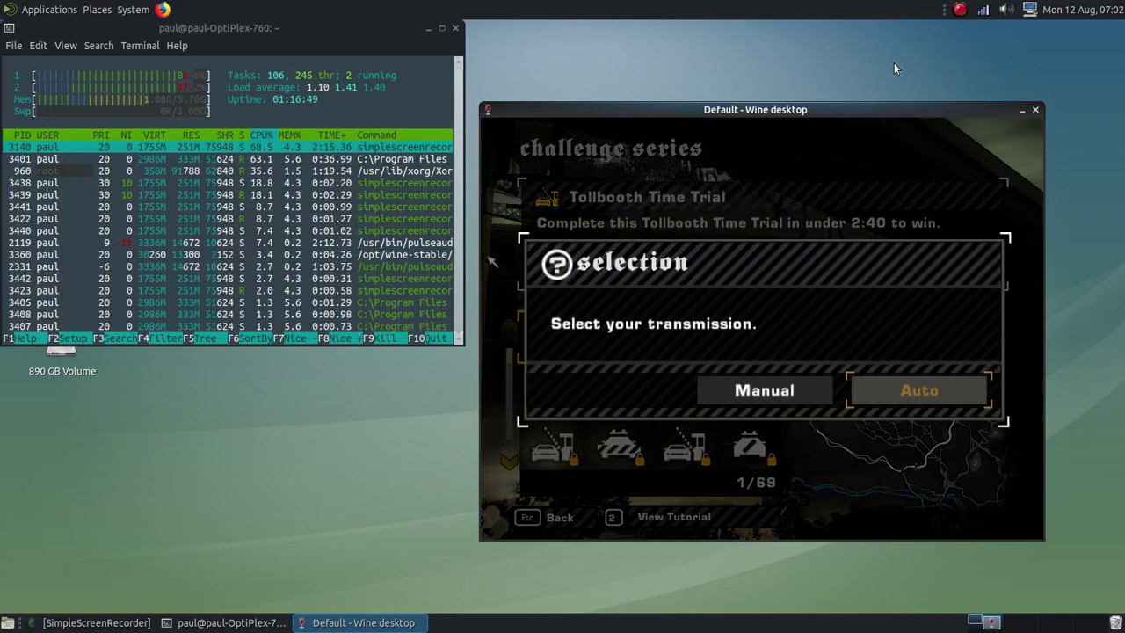
key("Return")
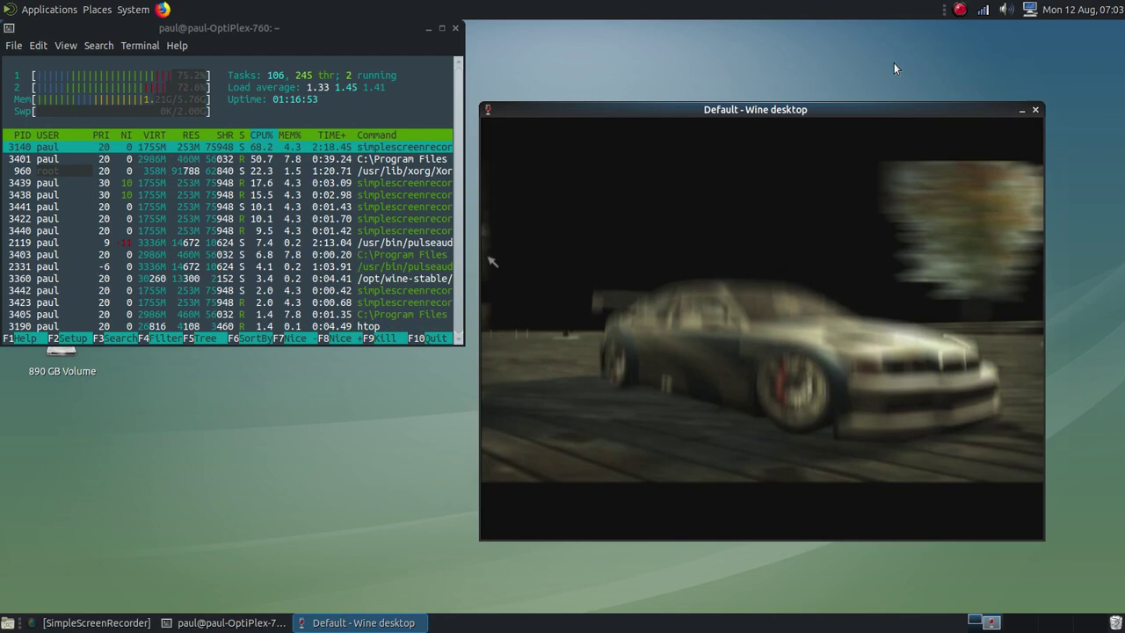
Move the htop terminal window lower on the desktop while the race loads
left_click_drag(168, 28, 175, 165)
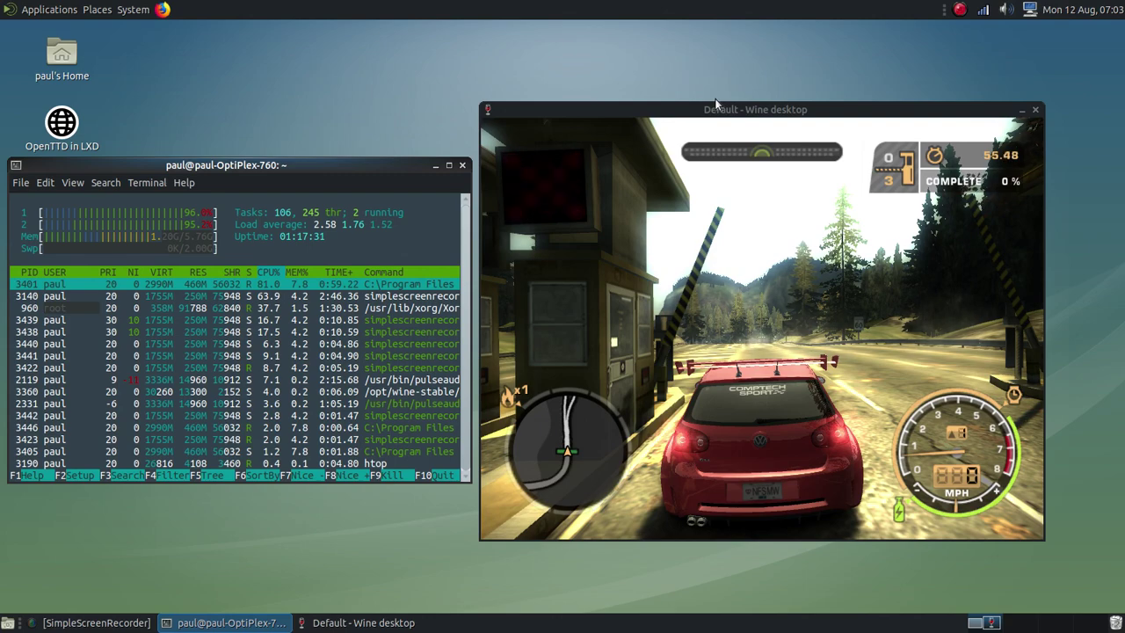
Refocus the game and accelerate from the toll booth into the tunnel
left_click(704, 113)
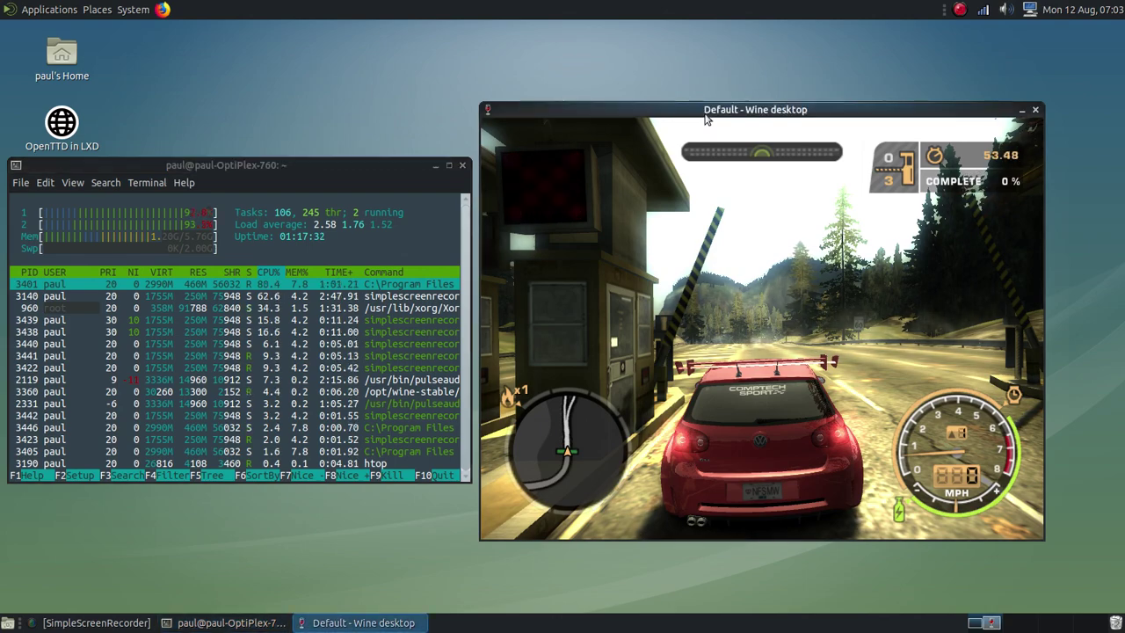
key("Up")
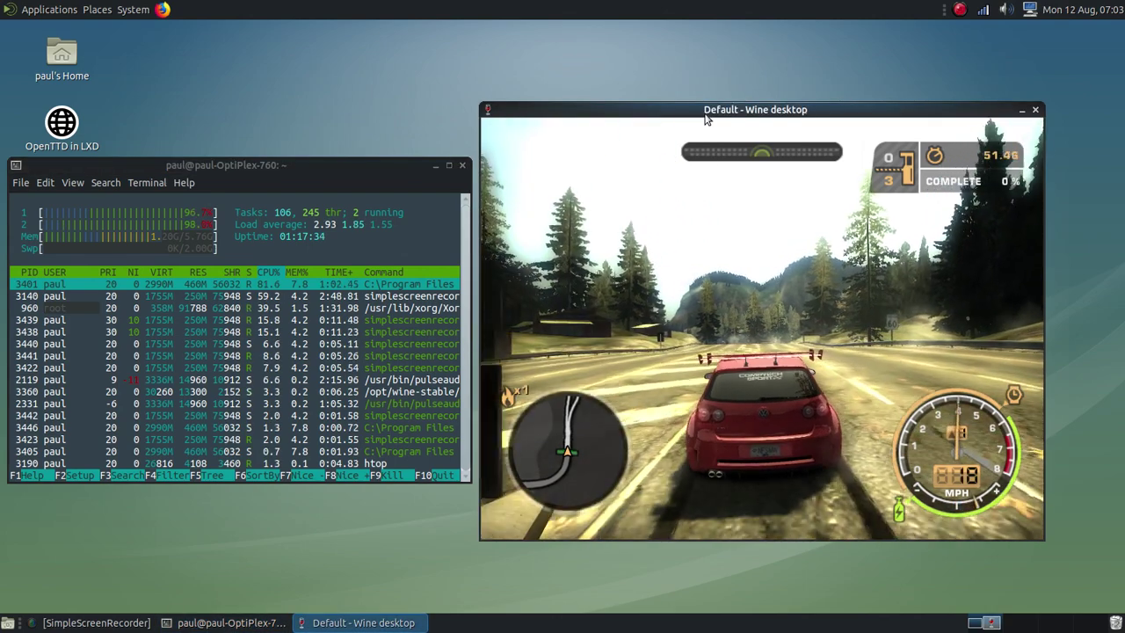
key("Up")
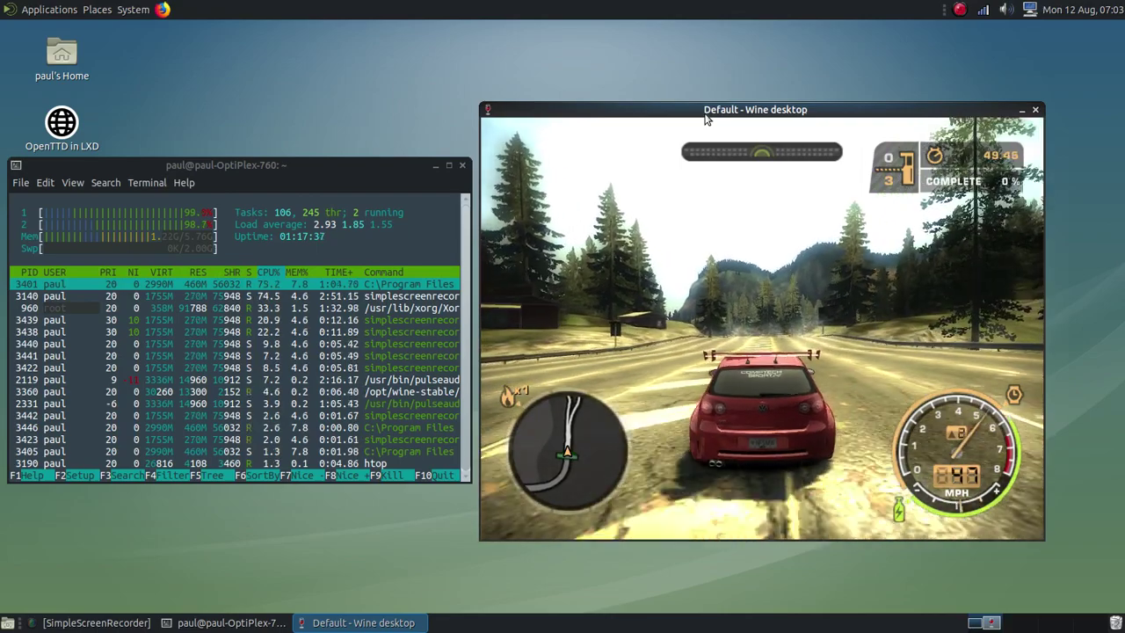
key("Up")
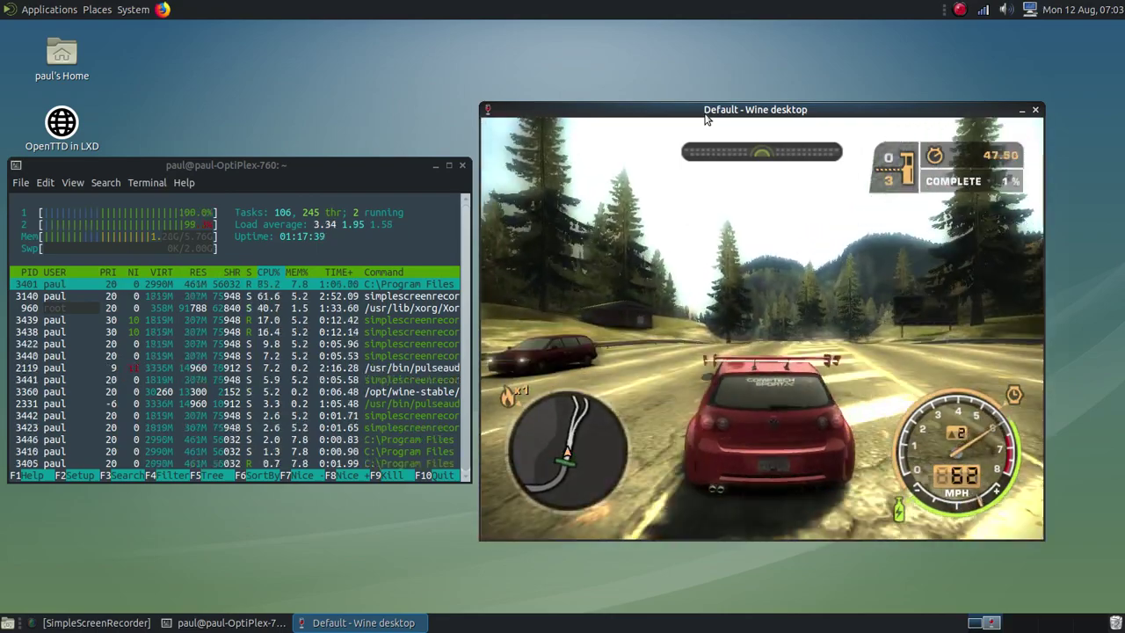
key("Up")
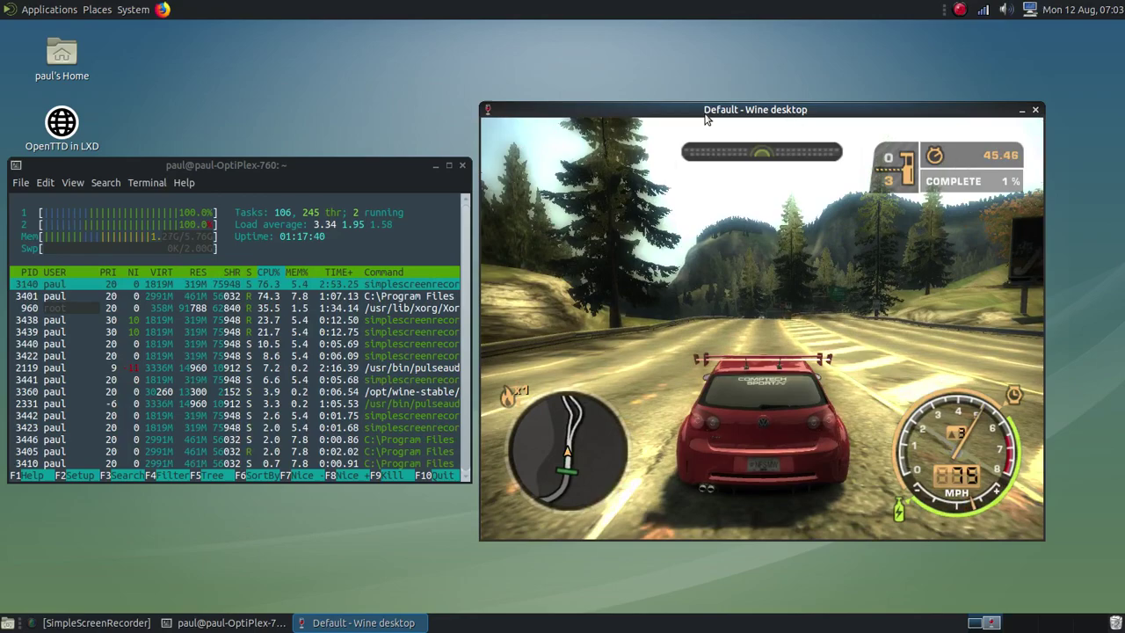
key("Up")
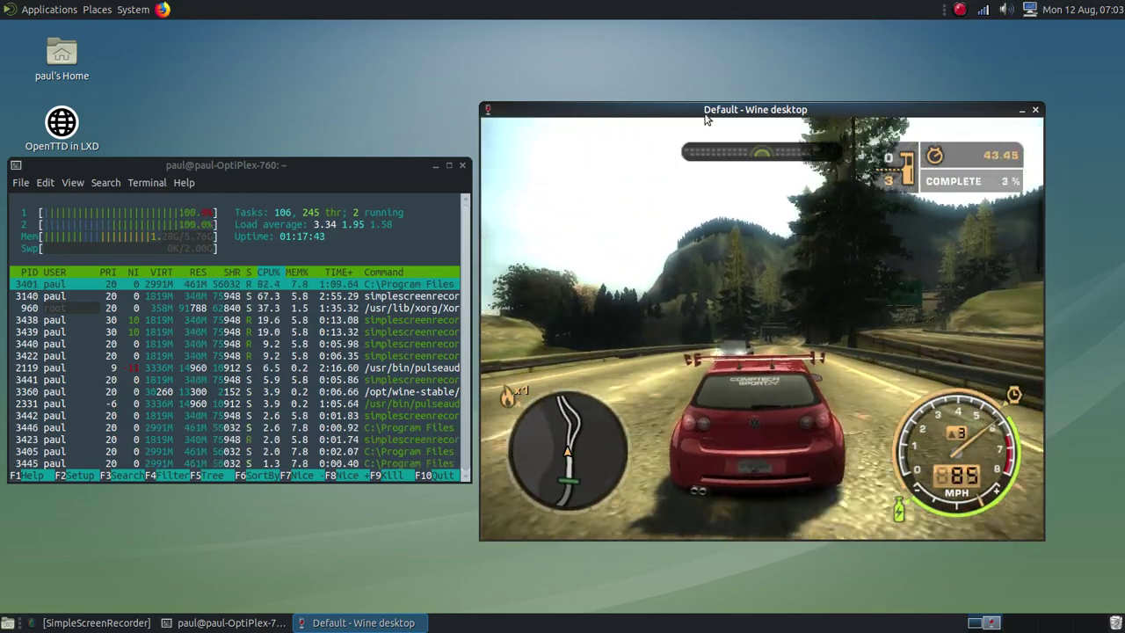
key("Up")
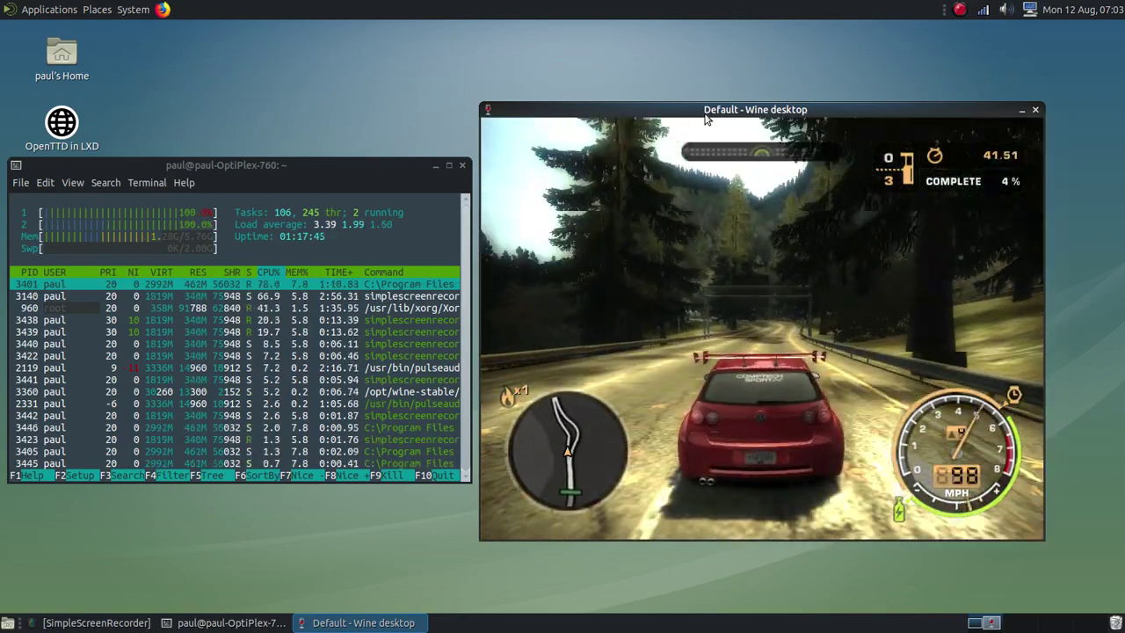
key("Up")
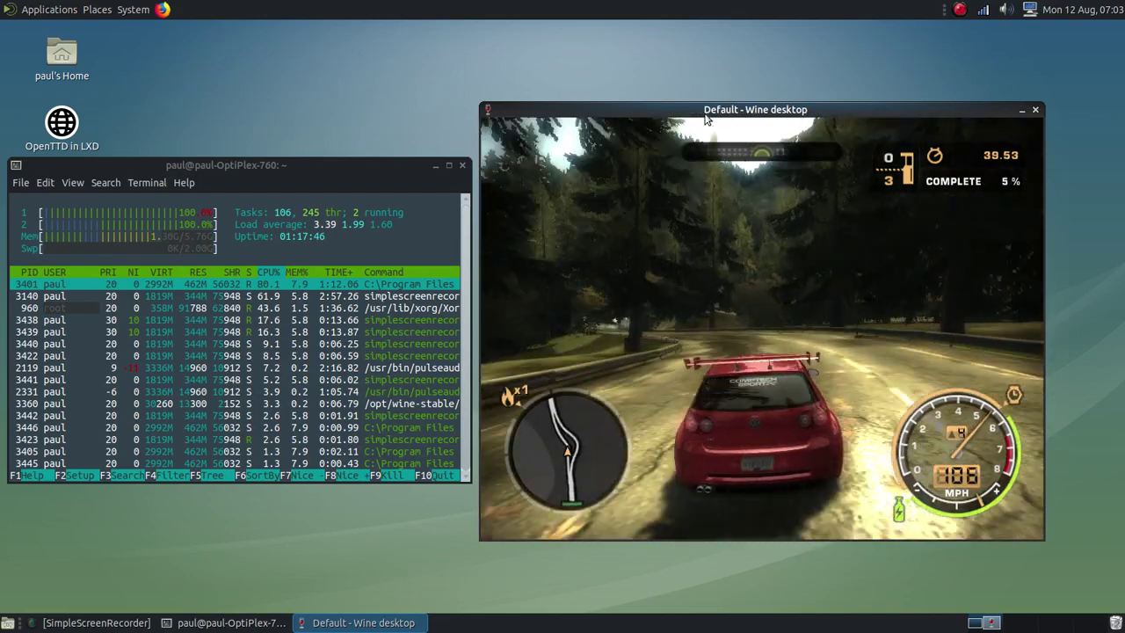
key("Up")
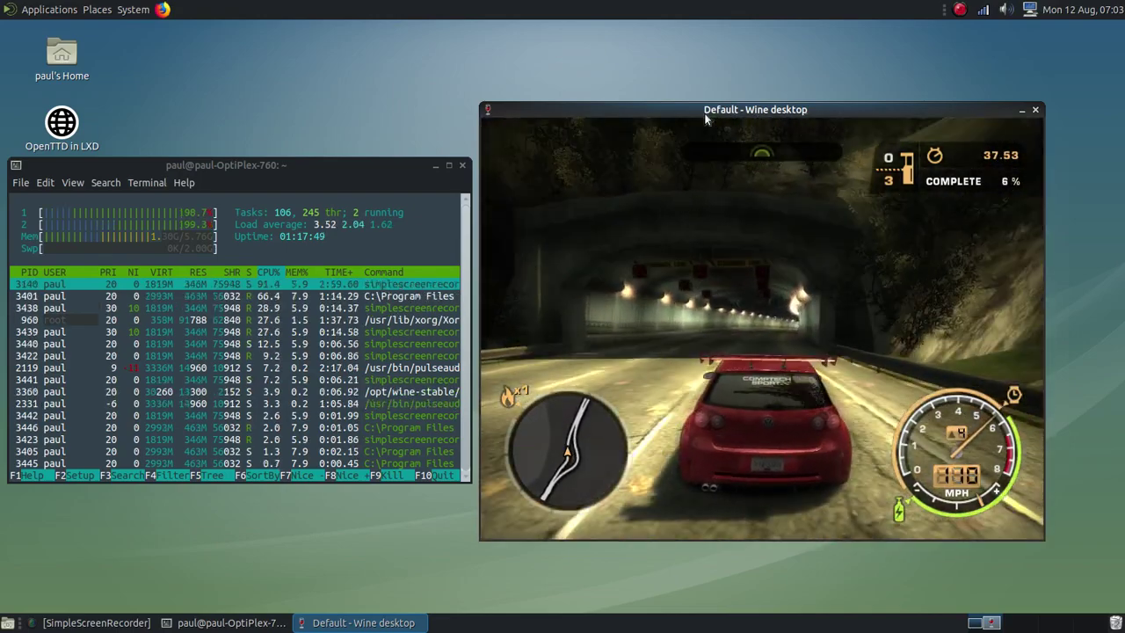
key("Up")
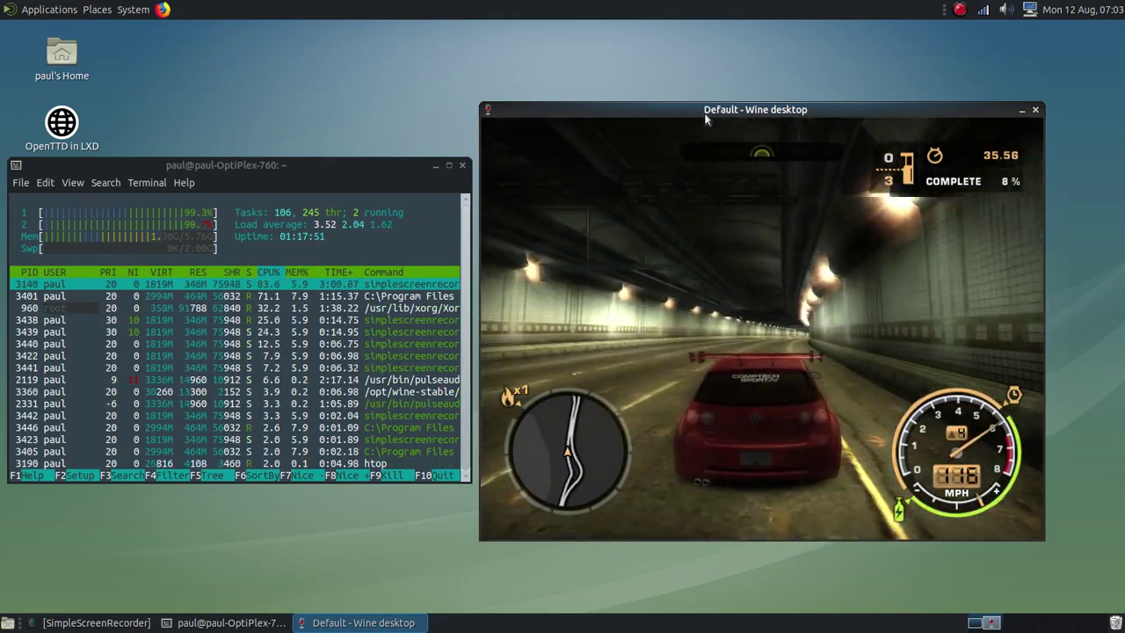
key("Up")
Drive through the tunnel, forest road and bridge, braking into the chevron bend
key("Up")
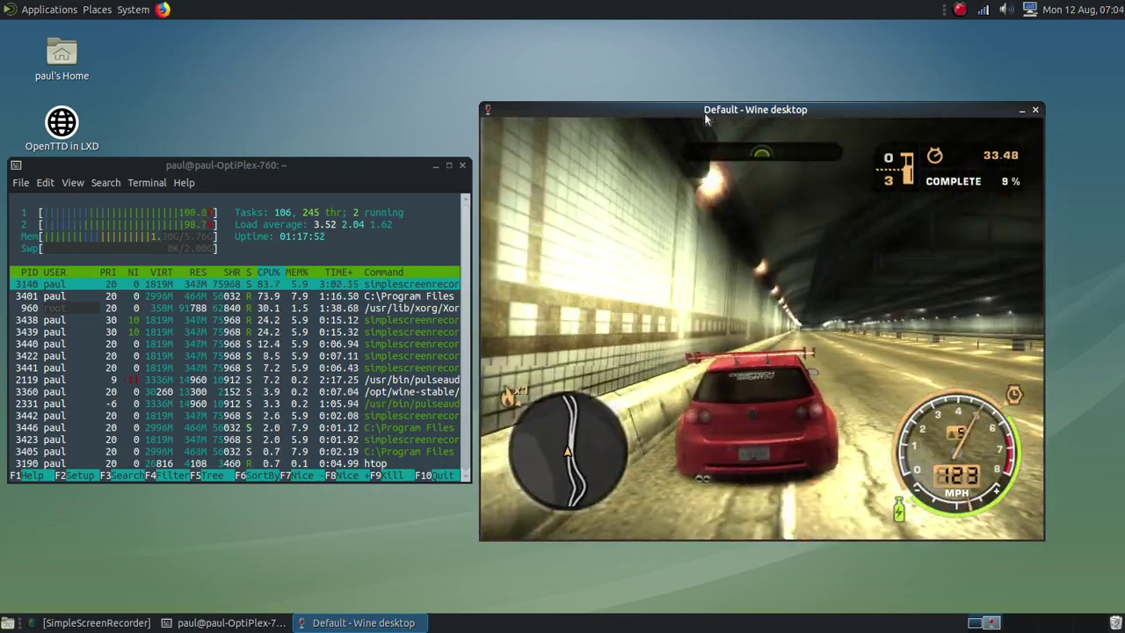
key("Up")
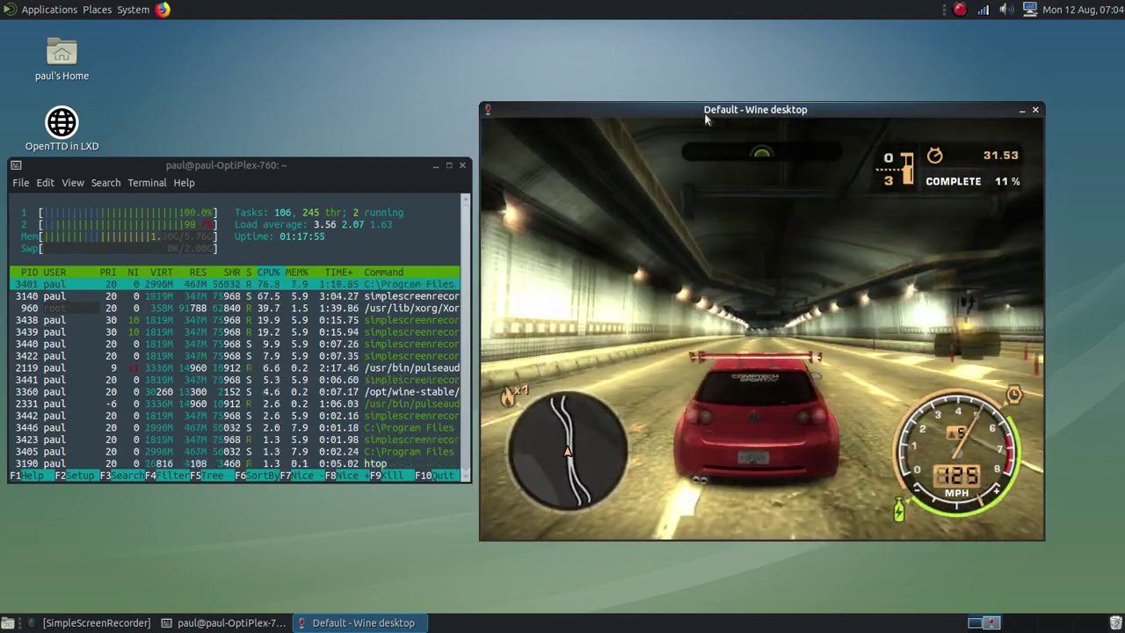
key("Up")
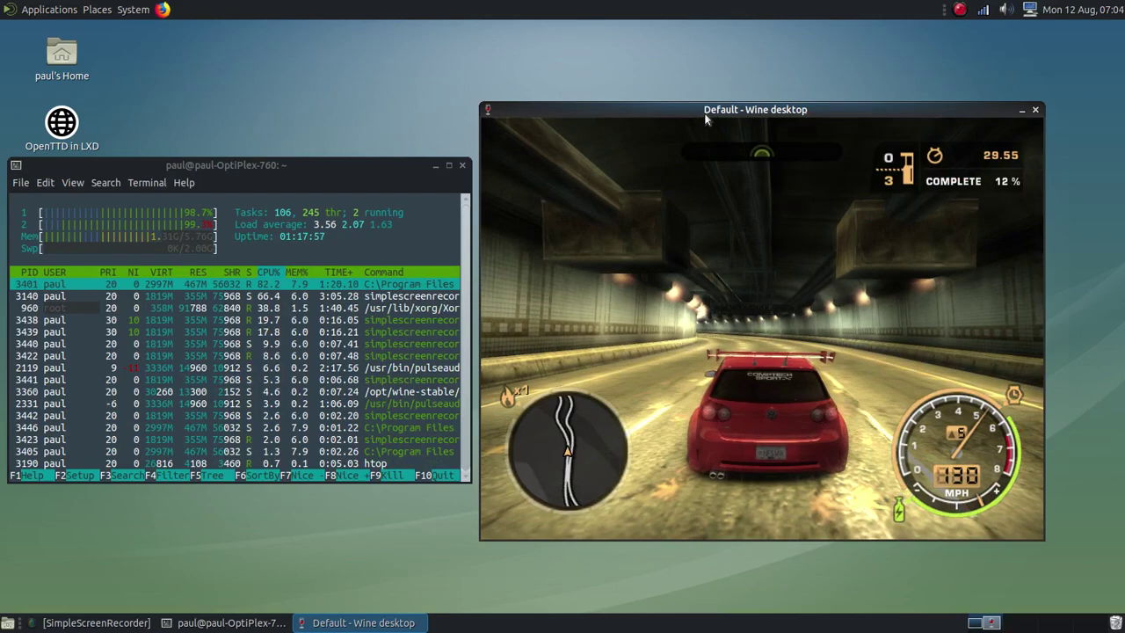
key("Up")
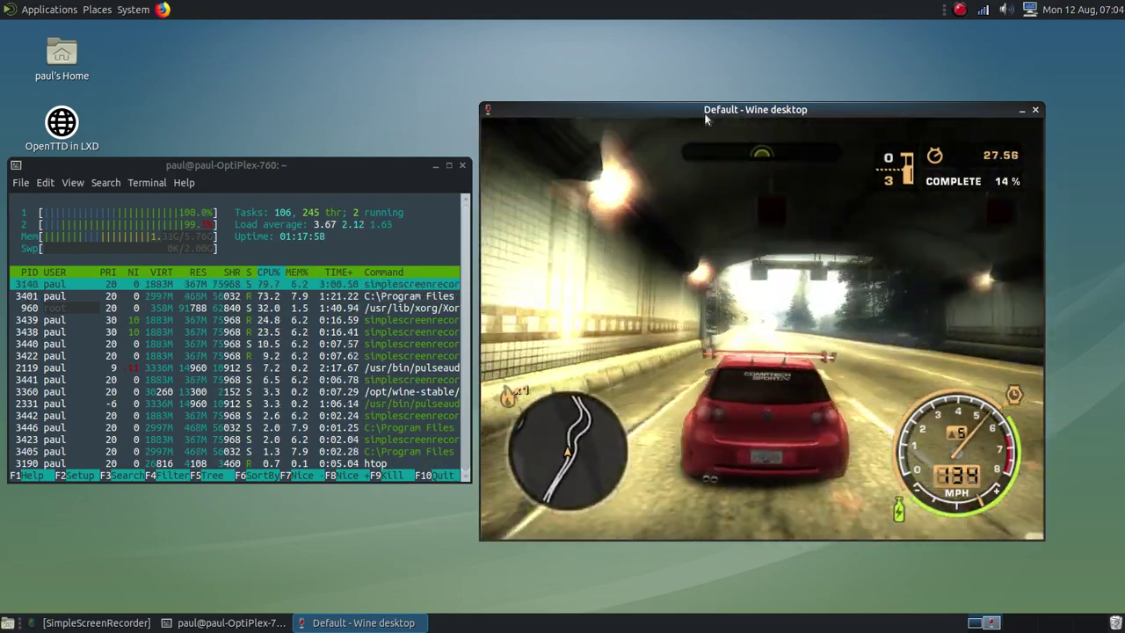
key("Up")
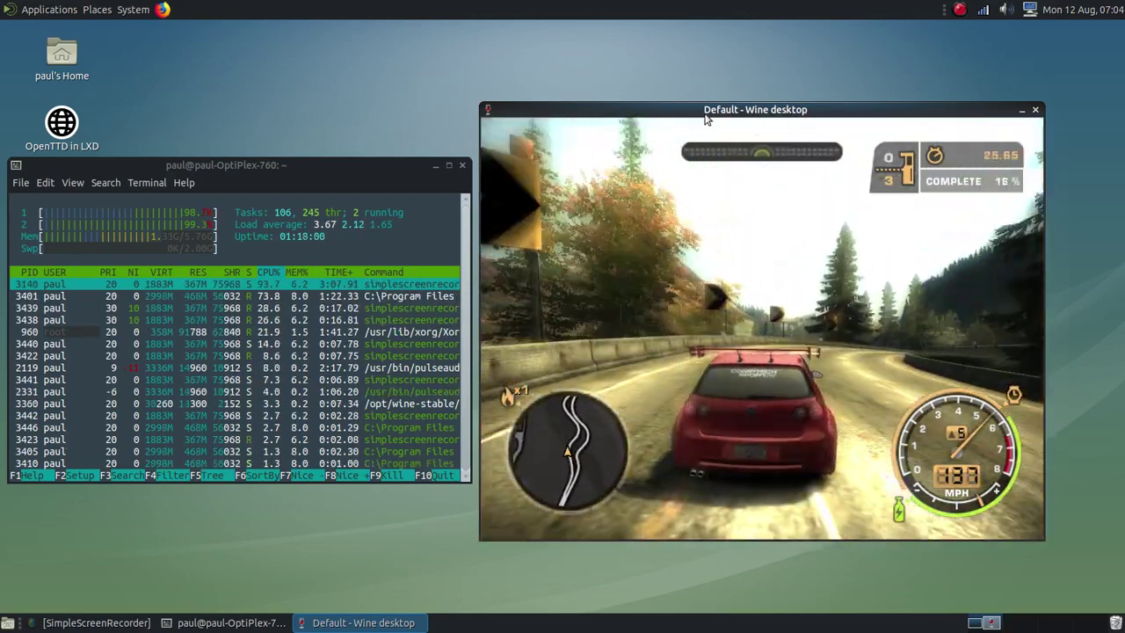
key("Up")
key("Up")
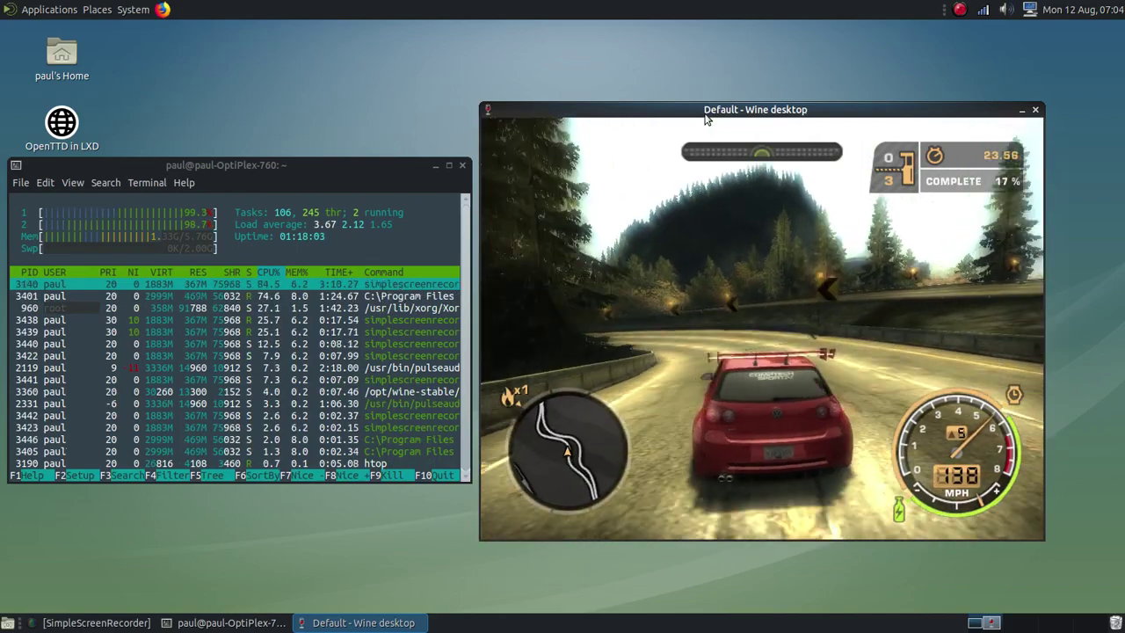
key("Up")
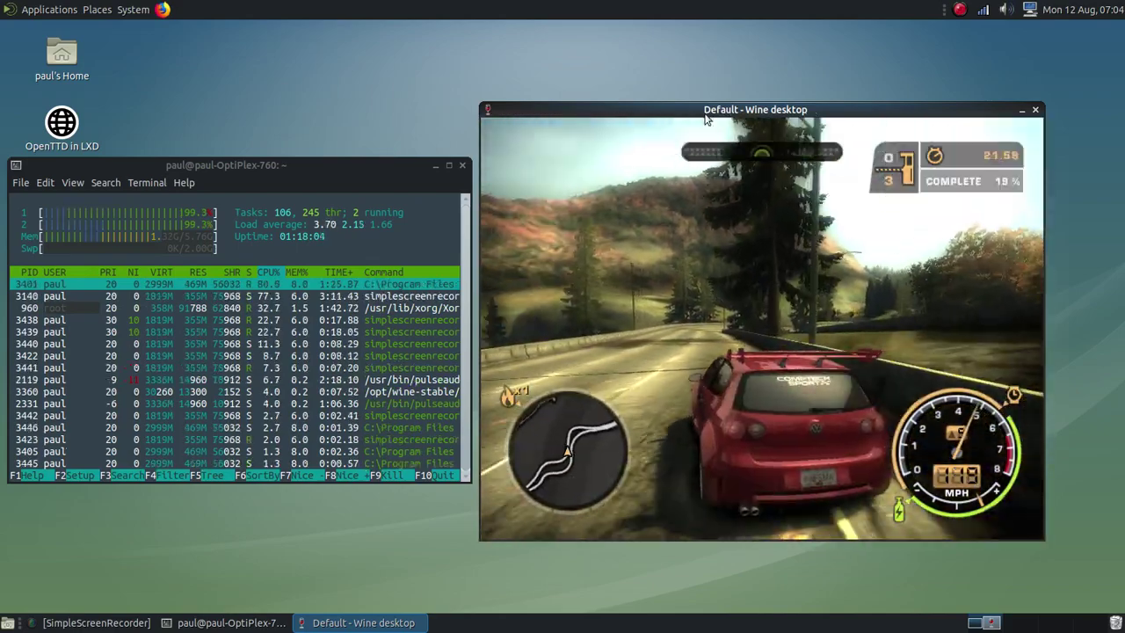
key("Up")
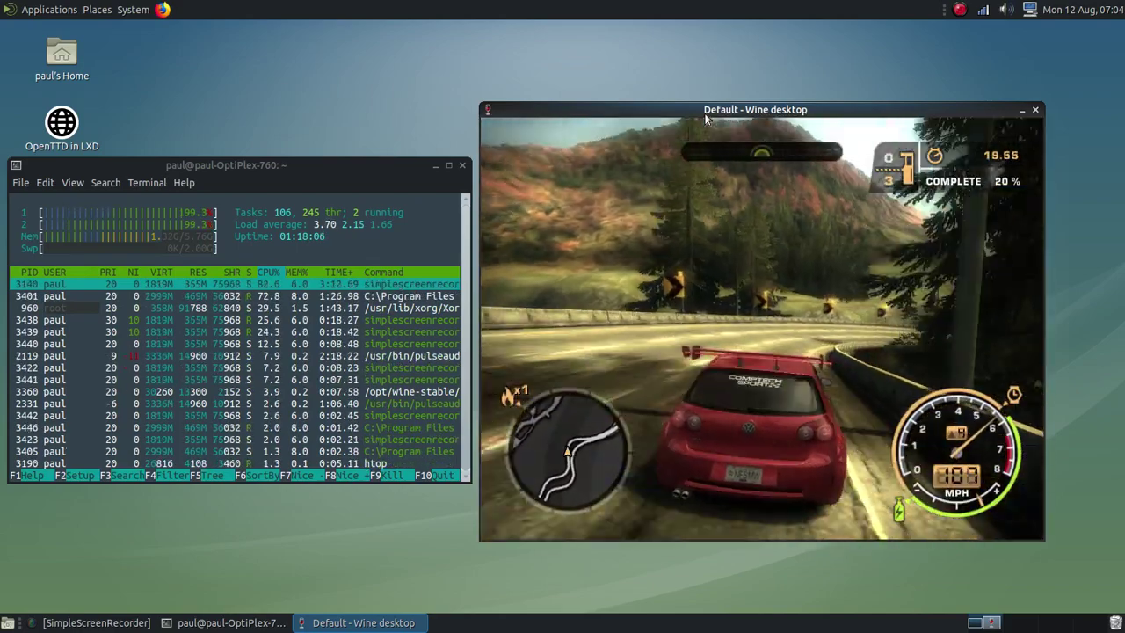
key("Up")
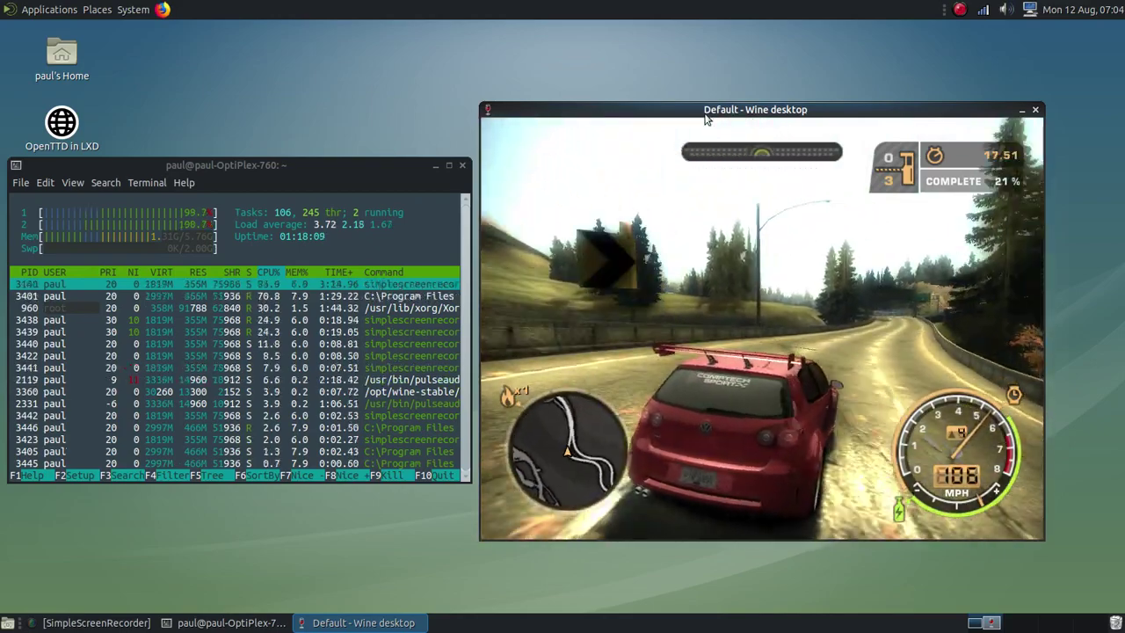
key("Up")
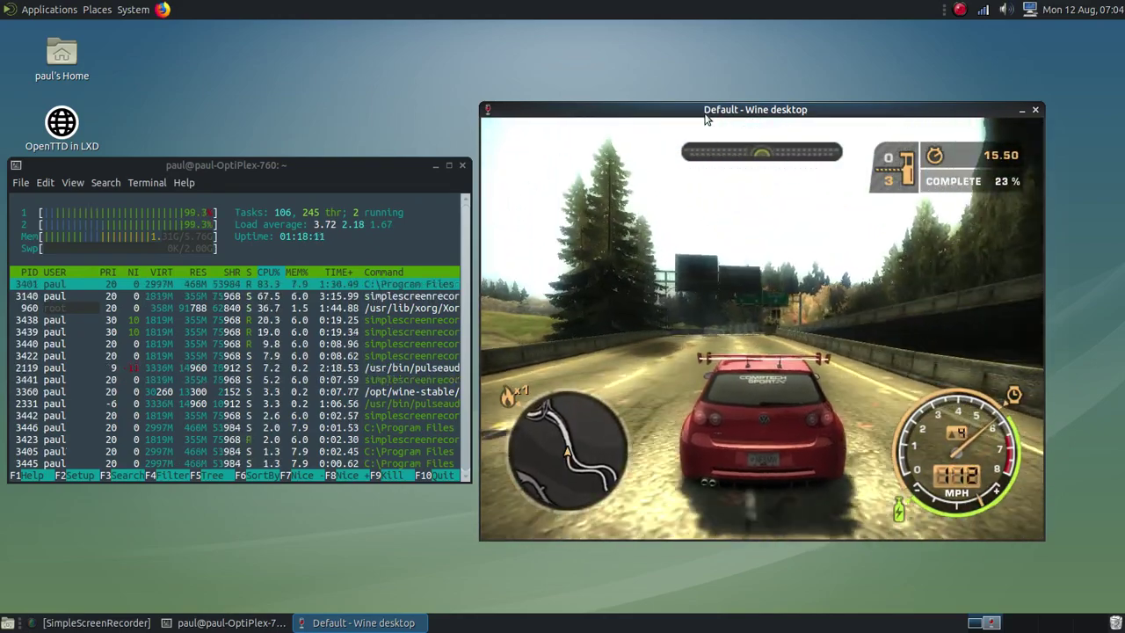
key("Down")
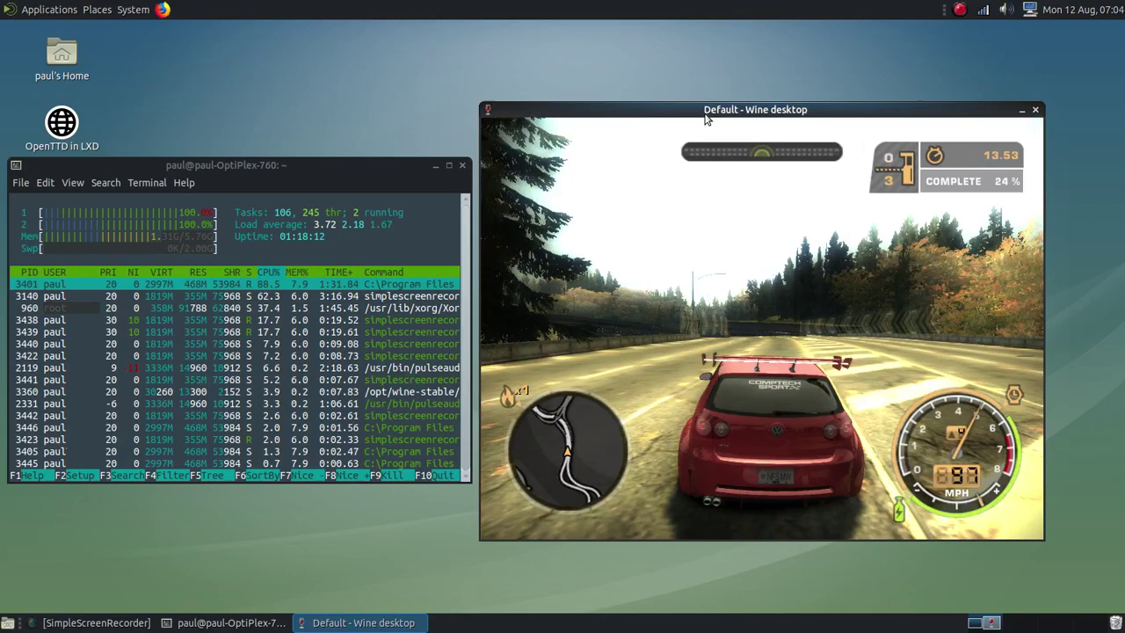
key("Up")
key("Up")
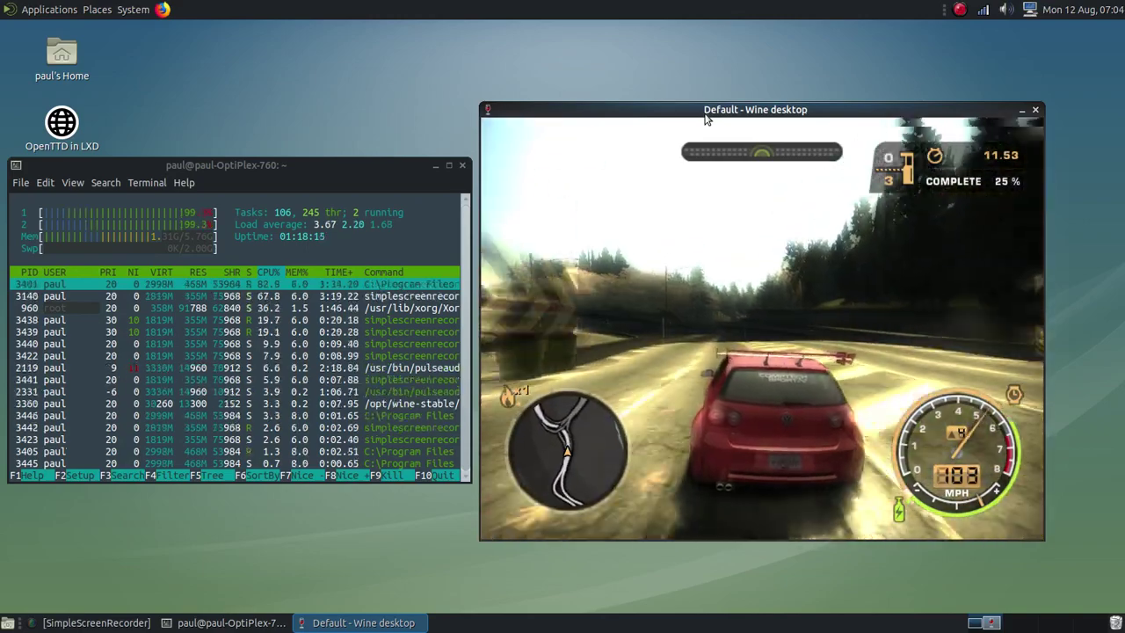
Keep accelerating along the road and steer around the next bend
key("Up")
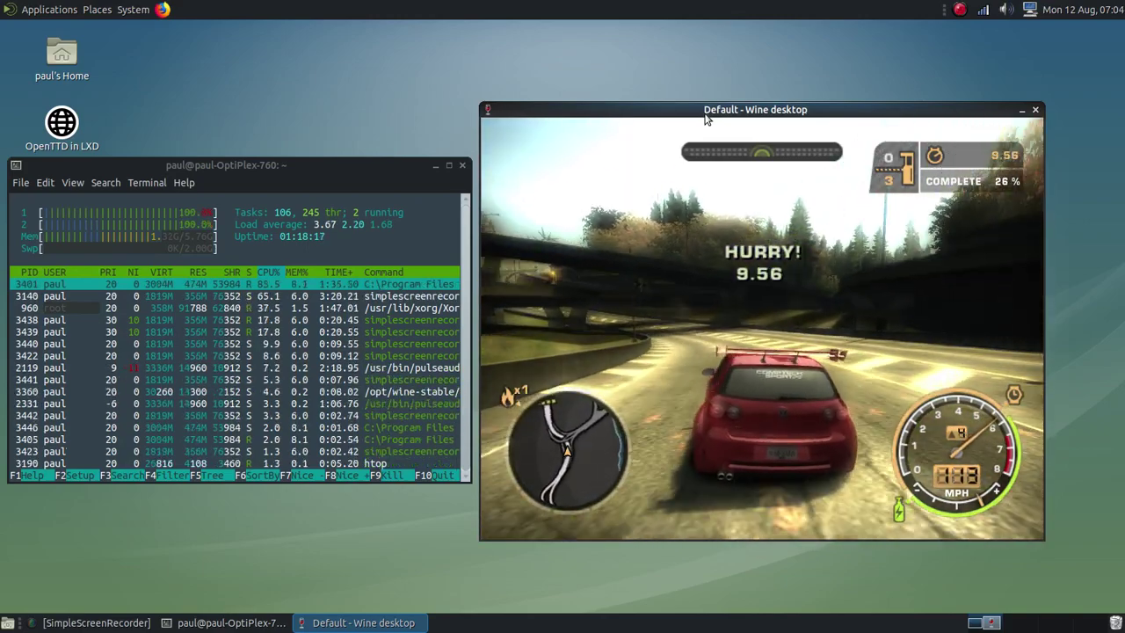
key("Up")
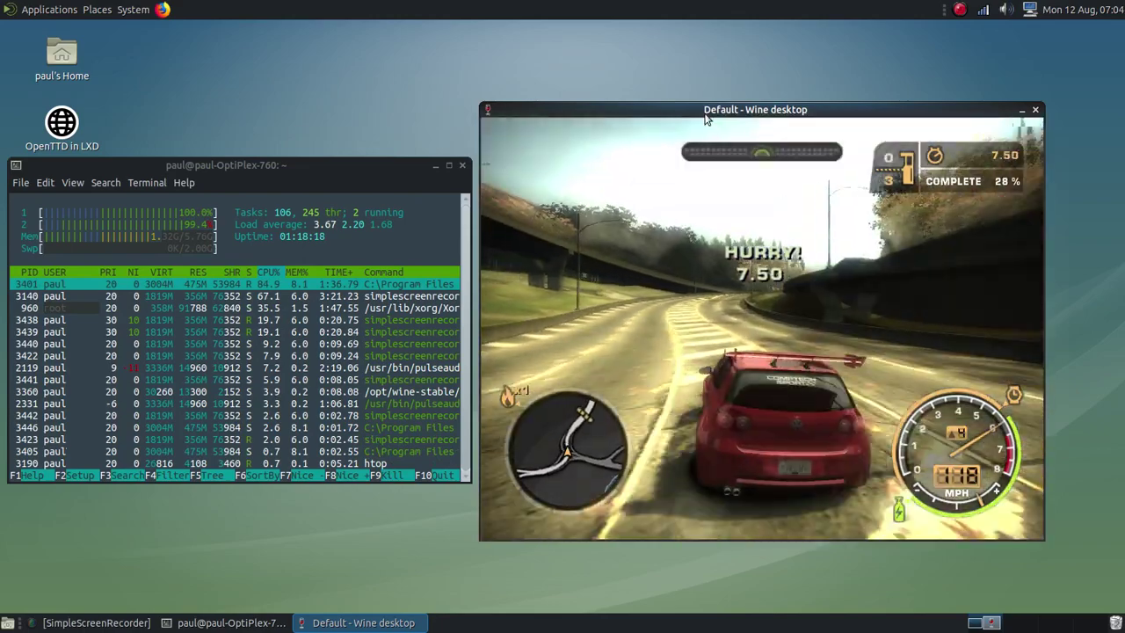
key("Up")
key("Up")
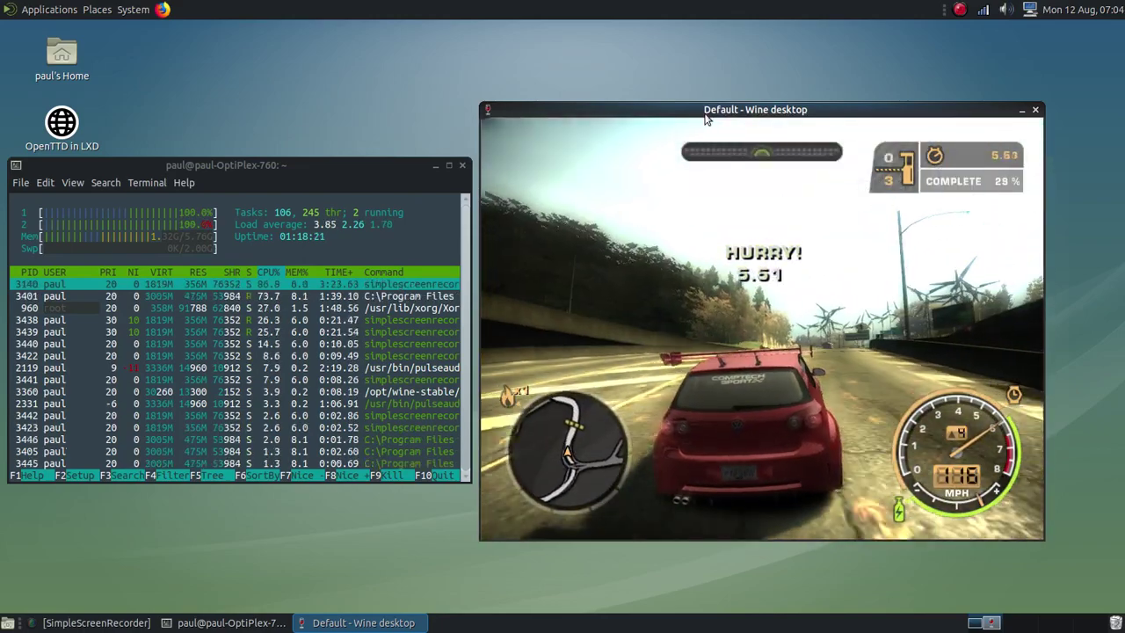
key("Up")
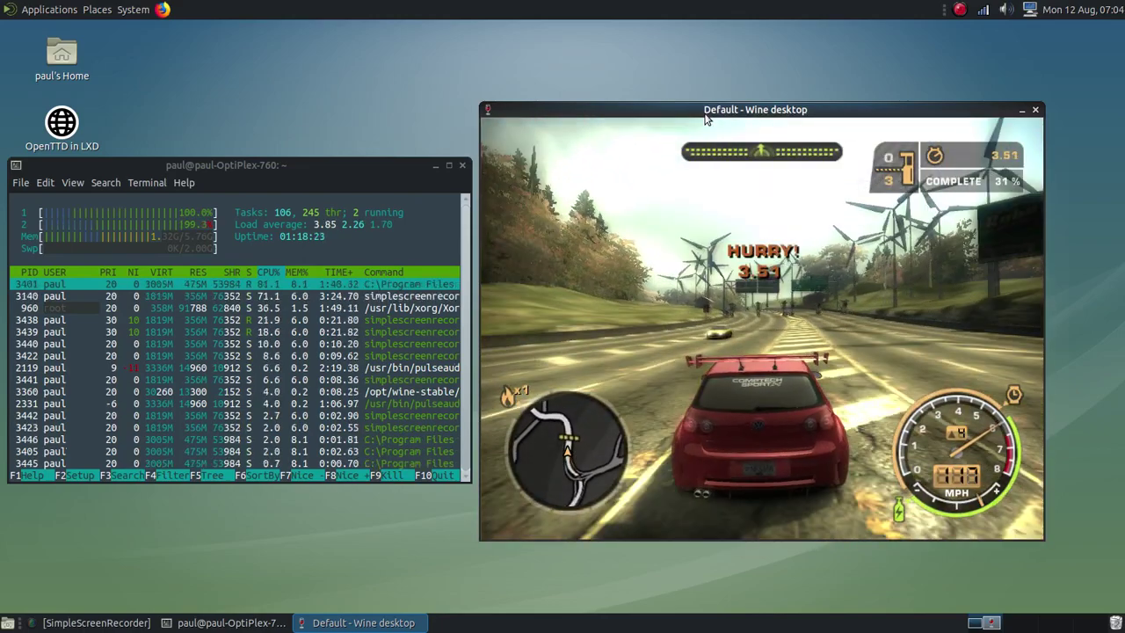